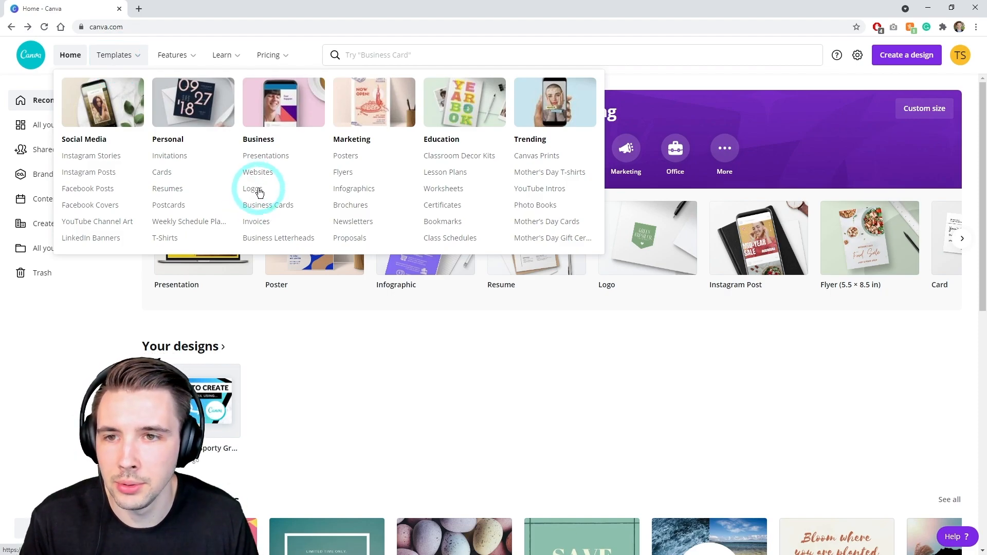
Step: Open the logo templates in the business category and browse the collection
scroll(472, 329, "down", 5)
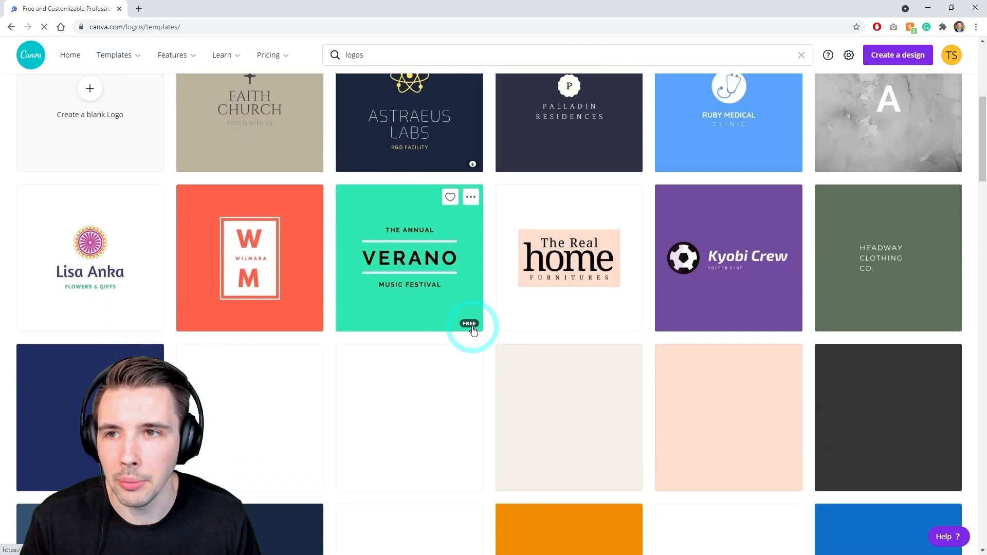
scroll(472, 327, "down", 3)
scroll(472, 327, "up", 12)
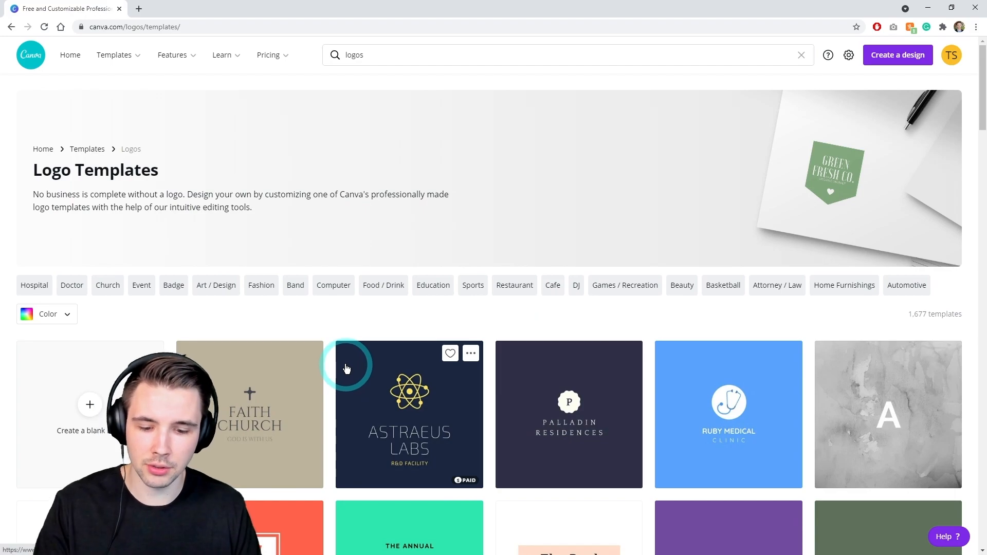
key("F10")
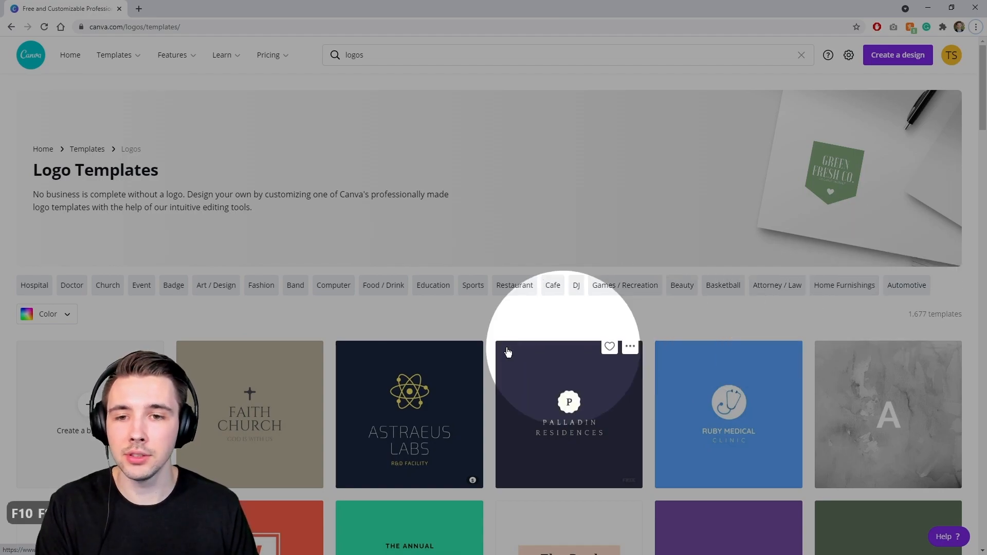
Step: Check the Computer logo category, browse the full logo template list, and preview the Cloud Haze template
left_click(348, 299)
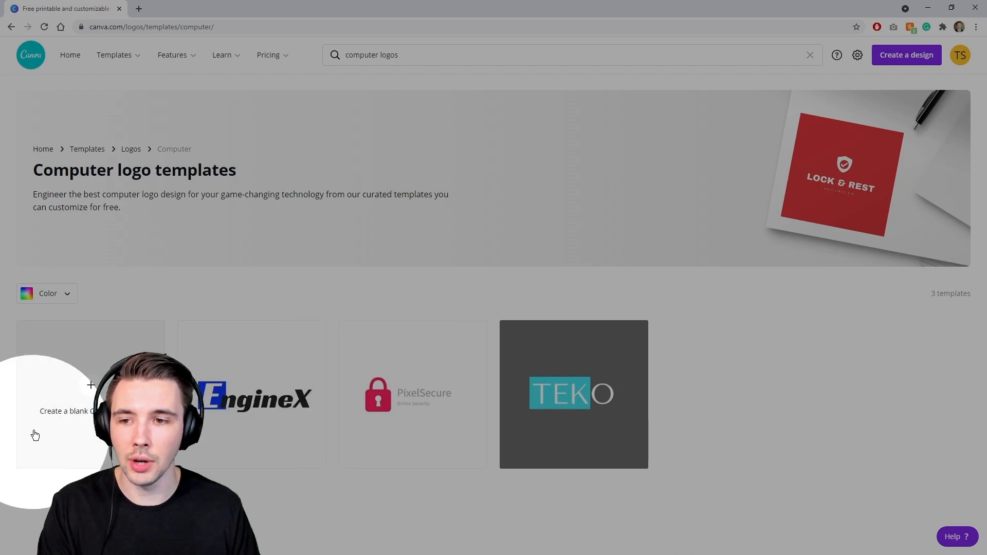
key("alt+Left")
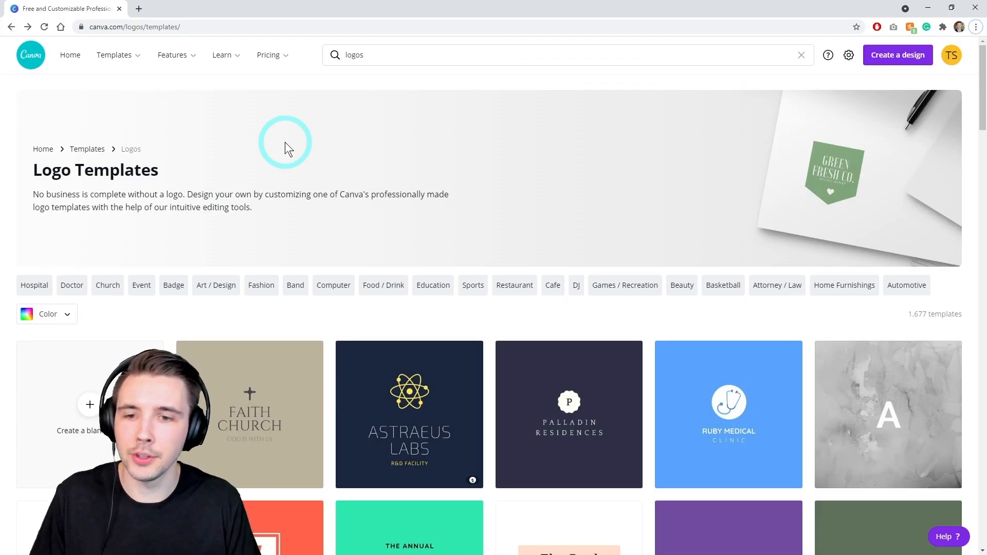
scroll(341, 288, "down", 8)
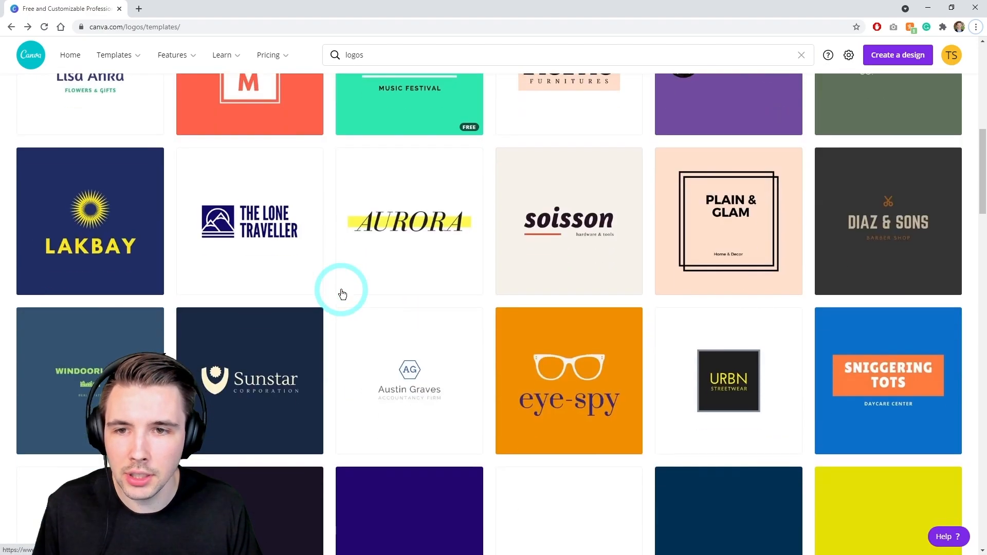
scroll(342, 294, "down", 7)
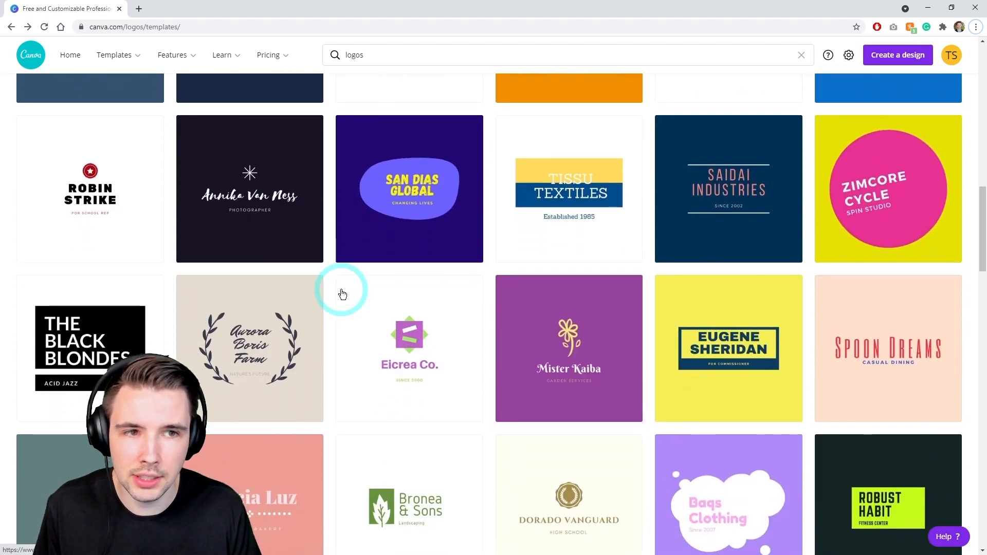
scroll(343, 294, "down", 10)
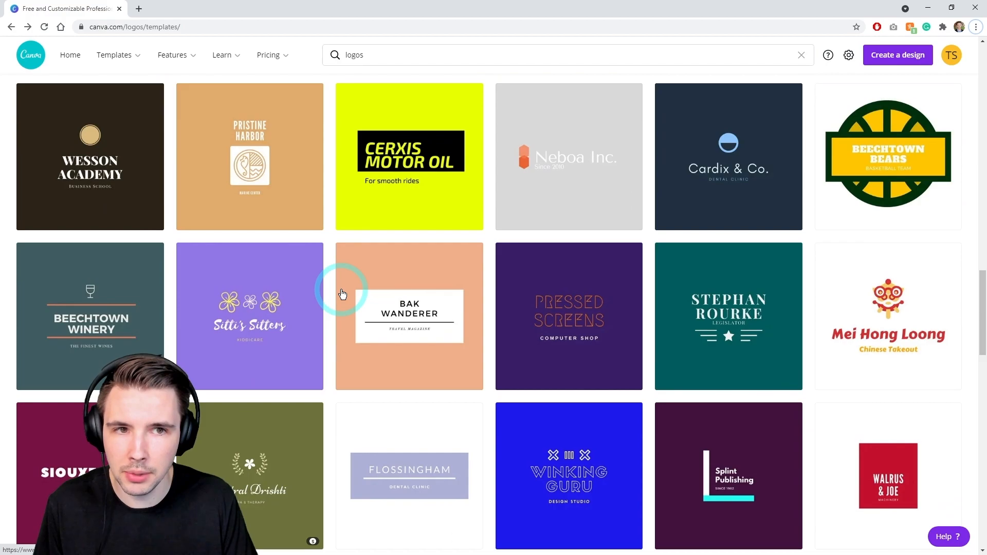
scroll(342, 294, "down", 4)
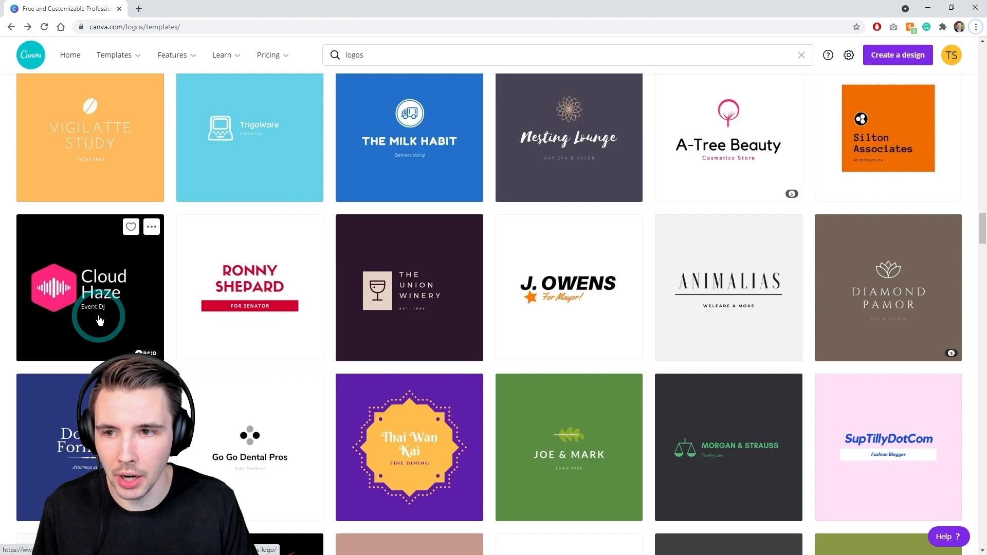
left_click(100, 320)
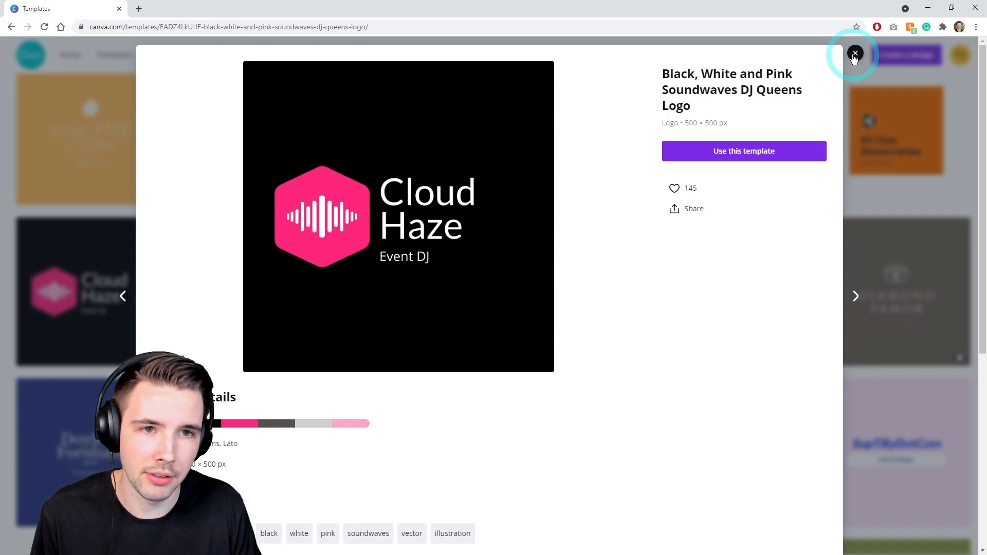
left_click(855, 53)
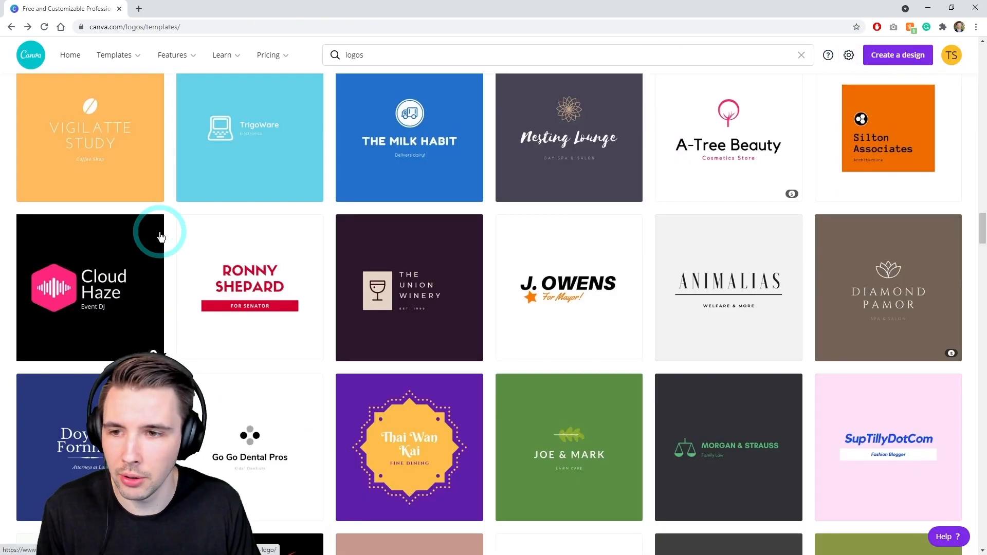
Step: Find the blue The Milk Habit truck logo and start a design from that template
left_click(245, 294)
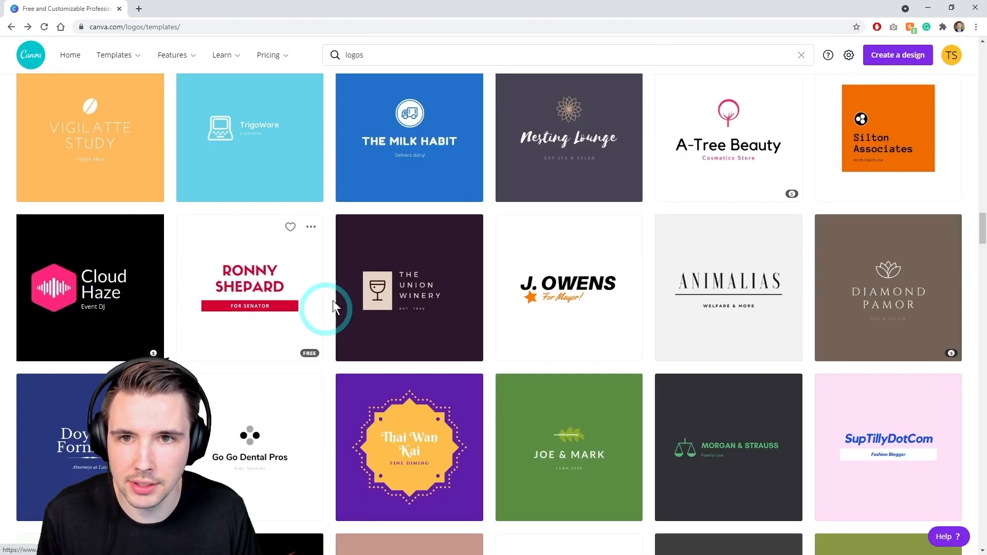
scroll(429, 197, "up", 3)
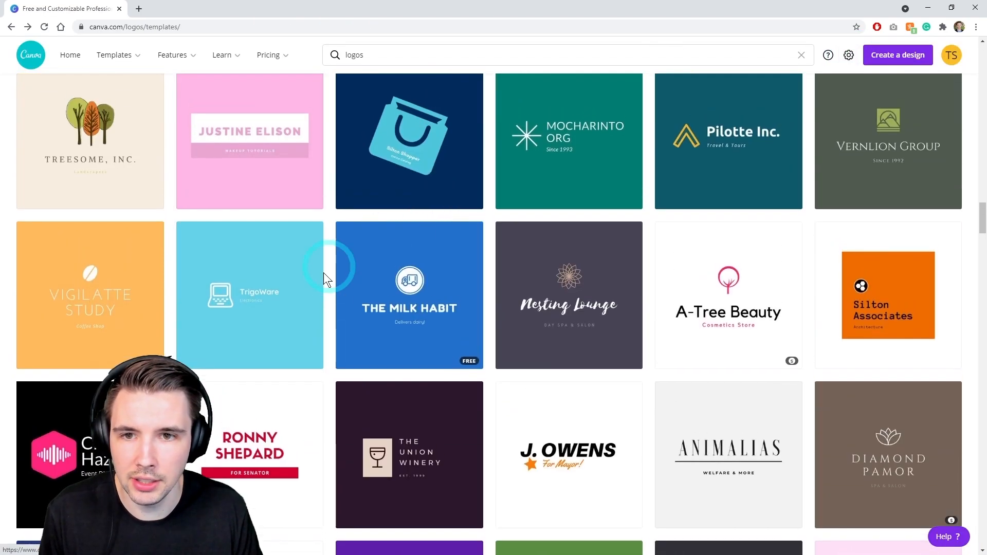
left_click(420, 299)
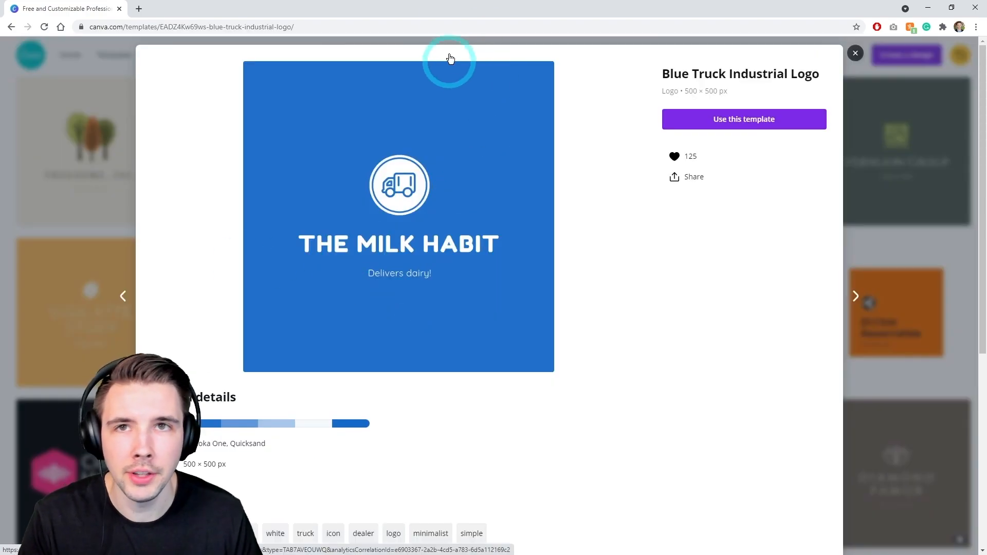
left_click(737, 121)
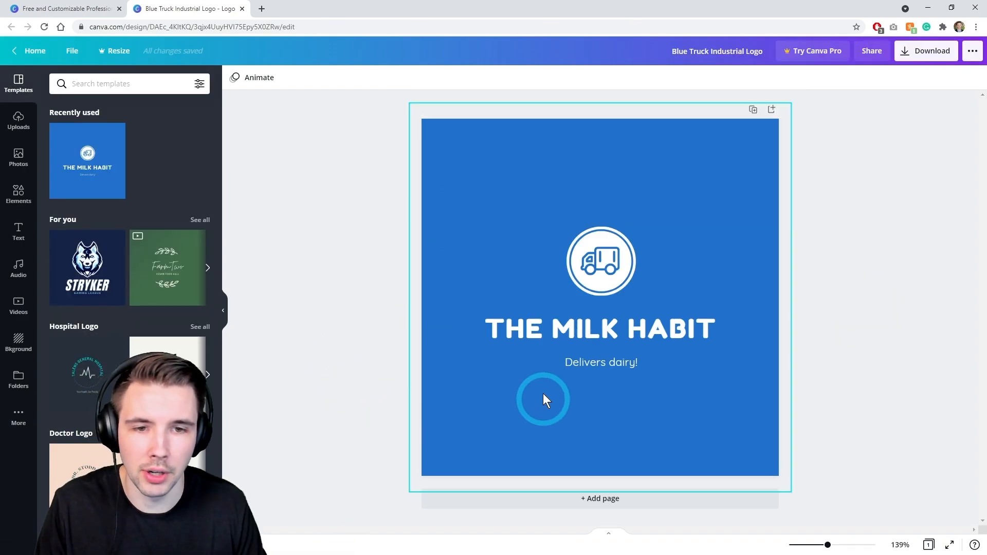
Step: Replace the logo's title with the owner's full name and its tagline with "CREATIVE TECH TUTORIALS"
double_click(582, 331)
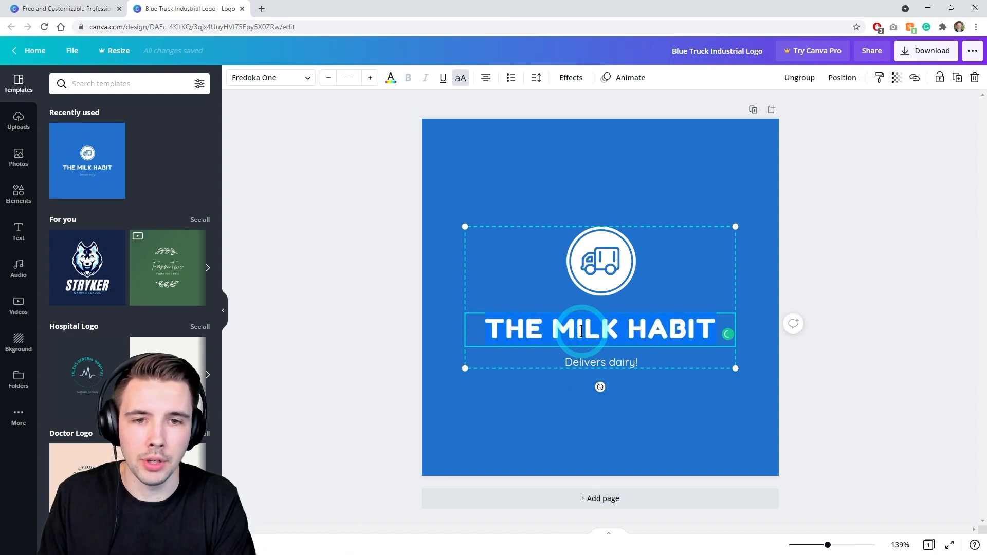
type("TYLER STANCZAK")
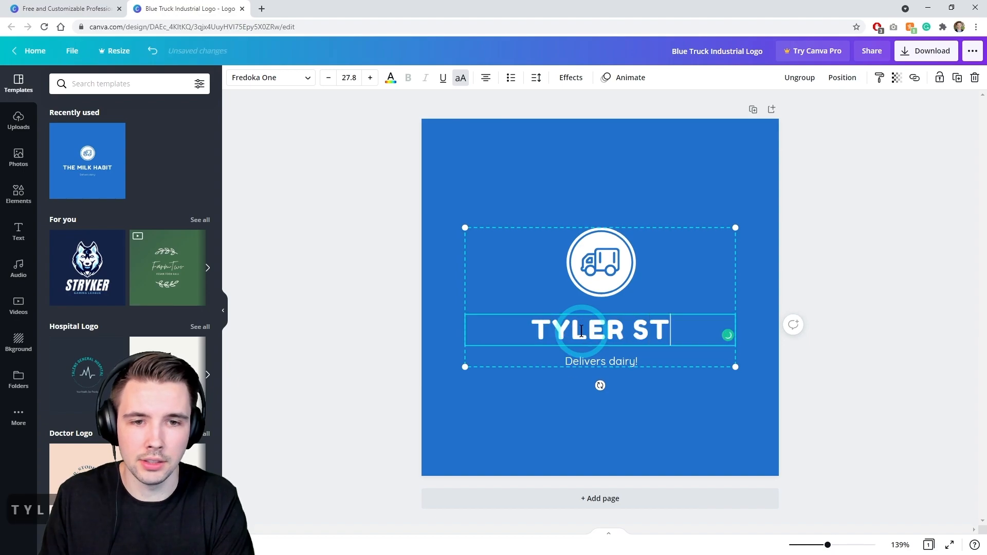
left_click(603, 361)
type("CREATIVE TECH TUTORIALS")
Step: Change the font of the name text to Lato
double_click(605, 331)
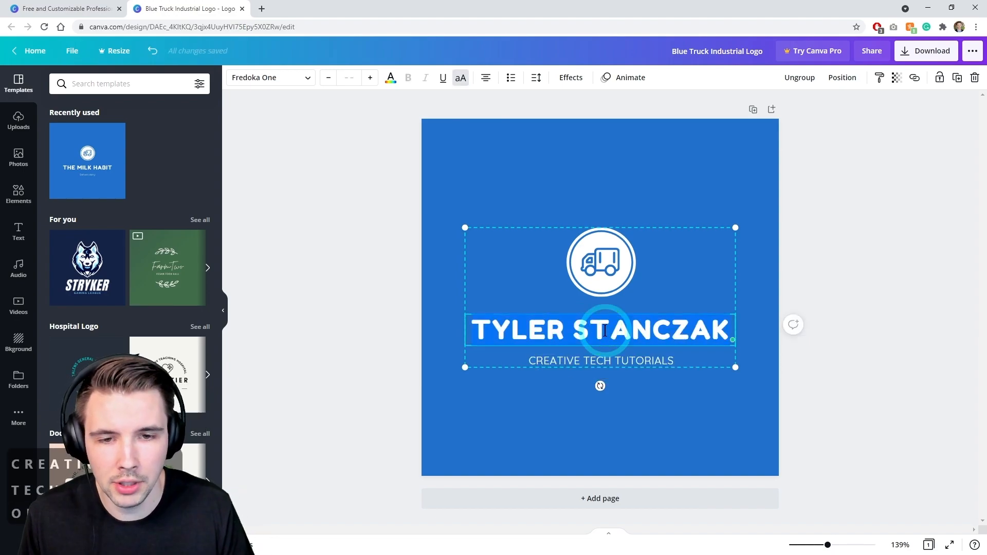
left_click(305, 82)
left_click(154, 83)
type("lato")
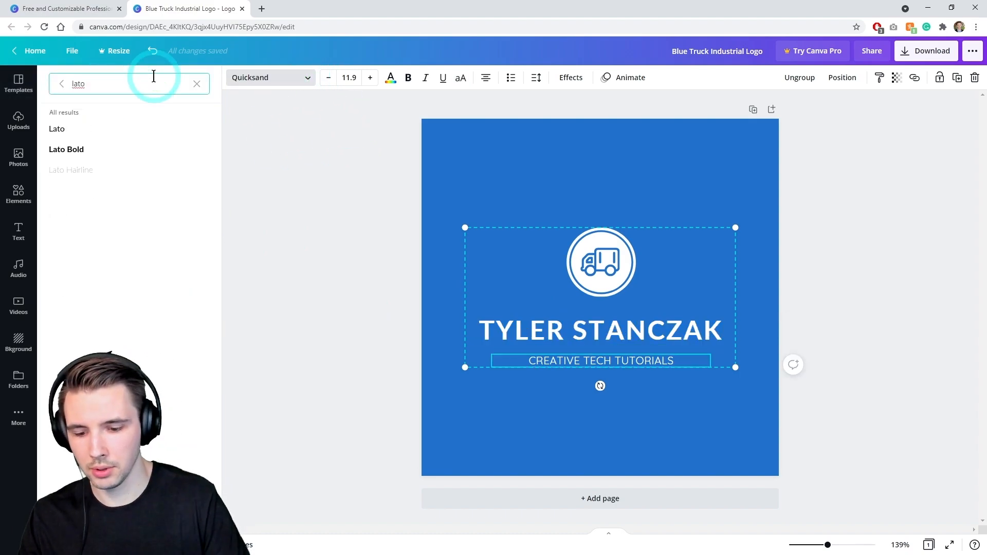
left_click(664, 355)
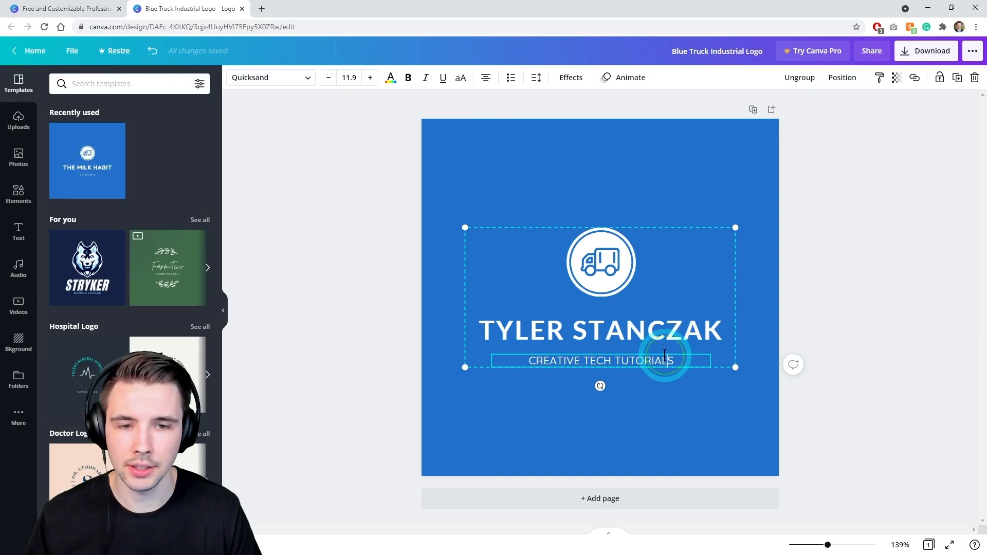
left_click(294, 365)
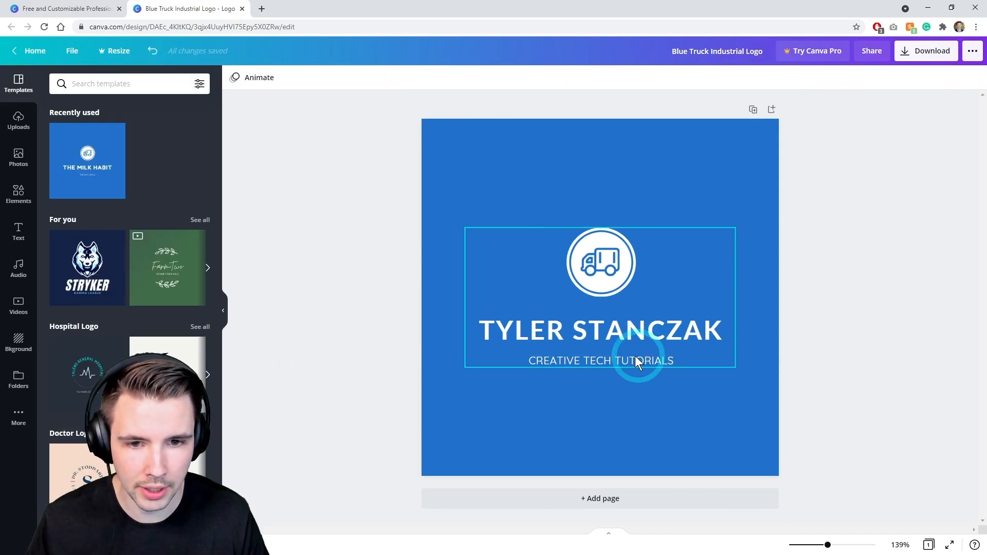
left_click(607, 265)
mouse_move(604, 261)
left_mouse_down()
mouse_move(578, 226)
mouse_move(599, 255)
left_mouse_up()
key("ctrl+z")
Step: Ungroup the logo elements and group the name text with the tagline
left_click(612, 287)
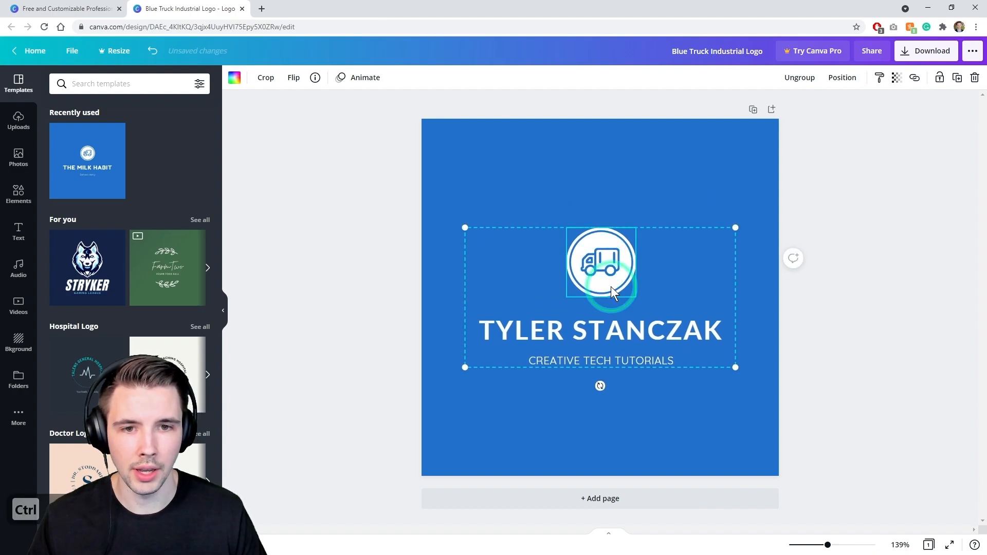
left_click(615, 327)
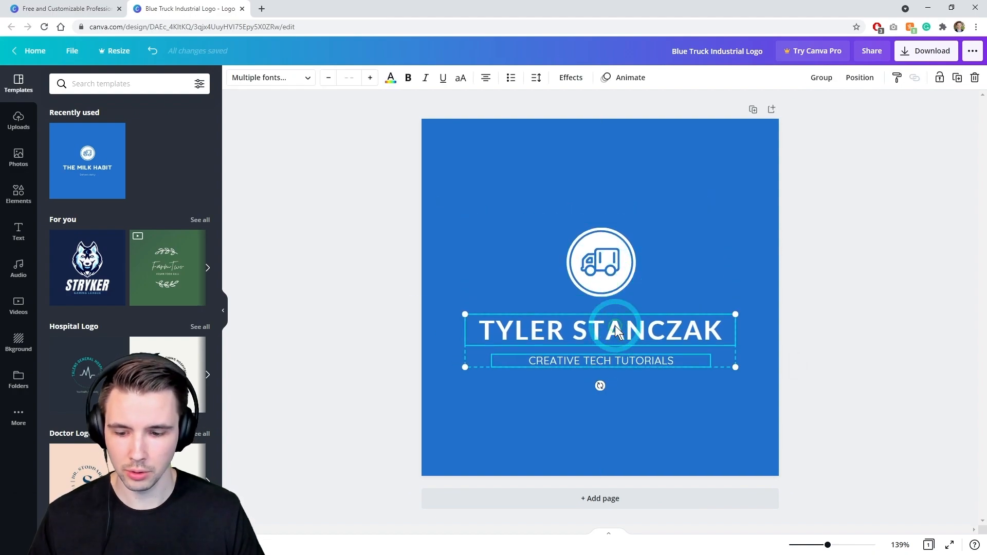
key("ctrl+g")
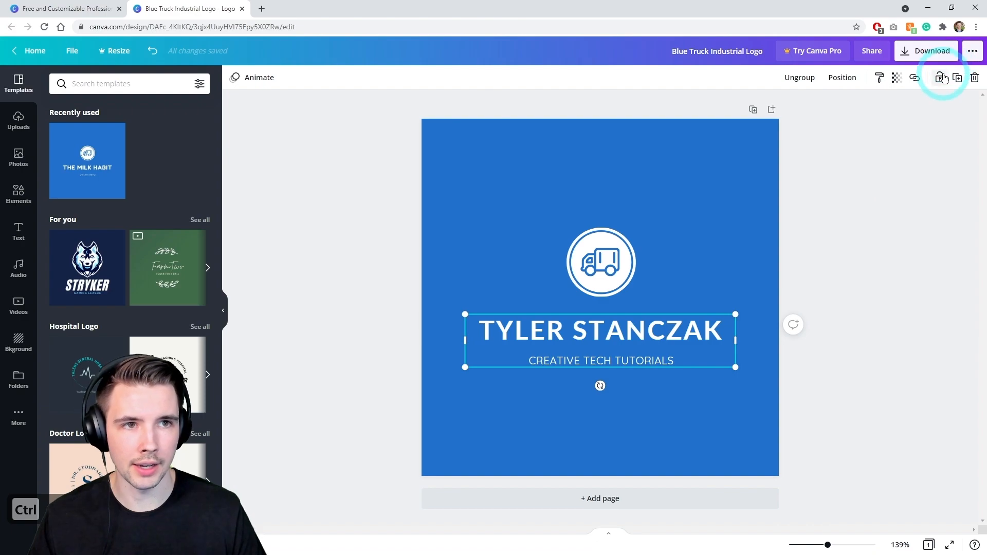
left_click(858, 213)
left_click(813, 317)
Step: Recolour the background turquoise and add a teal-to-purple gradient square from the "Gradients" elements
left_click(601, 273)
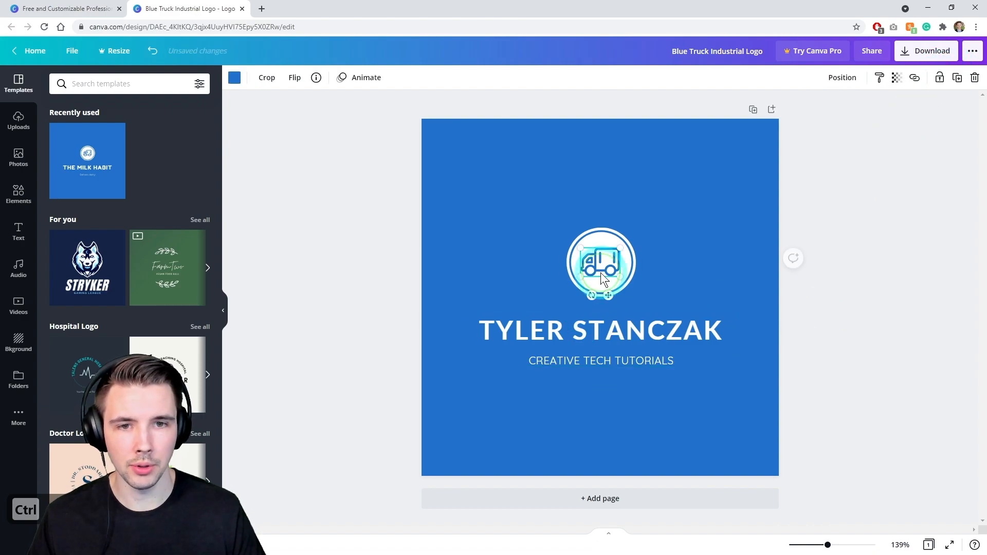
left_click(724, 231)
left_click(317, 138)
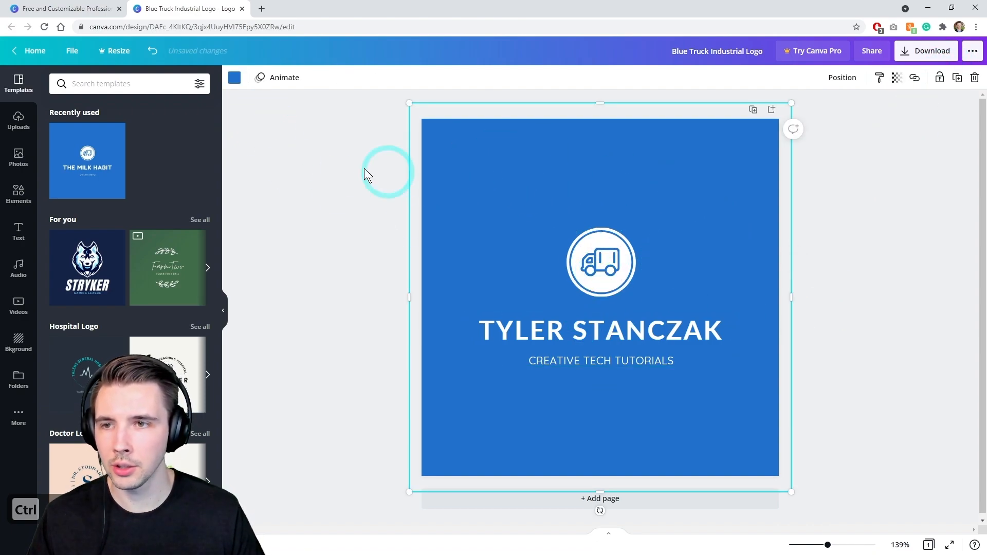
left_click(234, 77)
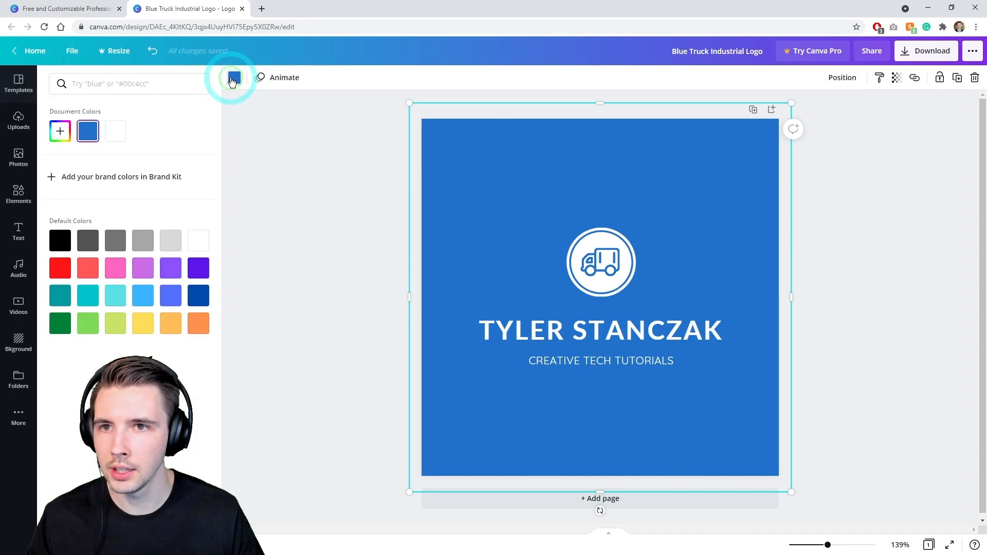
left_click(115, 173)
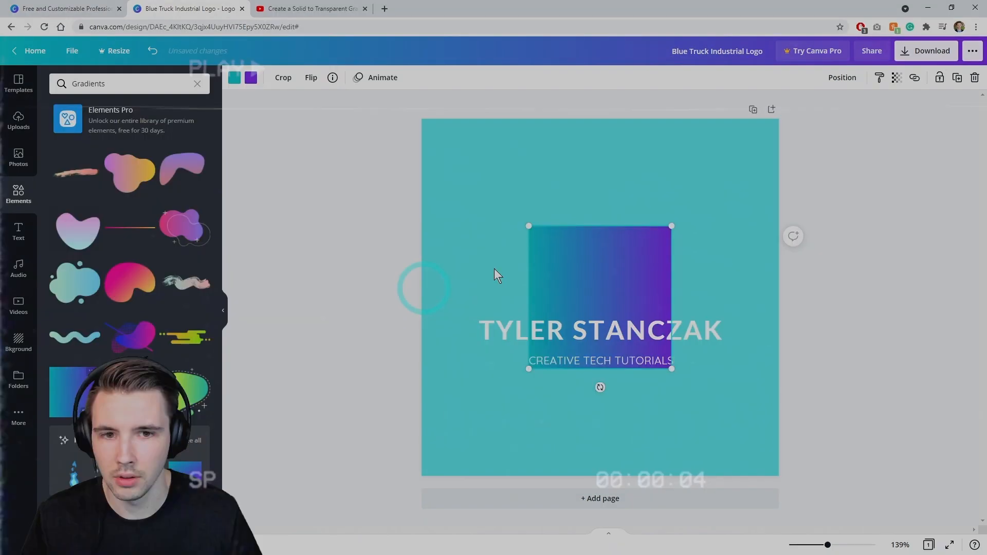
Step: Replace the solid background with the gradient square, stretching it over the whole page and sending it behind the logo elements
left_click_drag(563, 220, 510, 165)
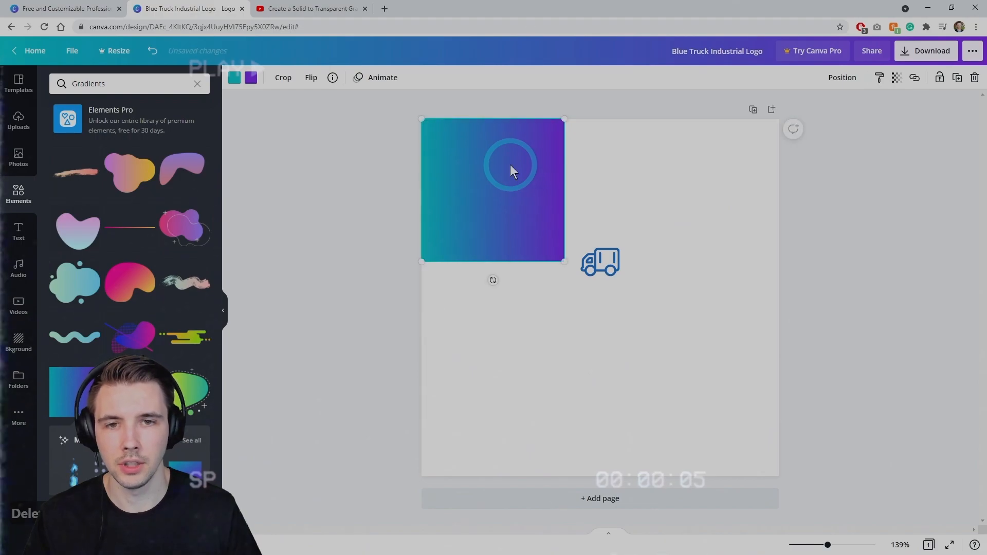
right_click(510, 164)
left_click(462, 230)
right_click(532, 222)
left_click(586, 336)
left_click_drag(565, 262, 787, 495)
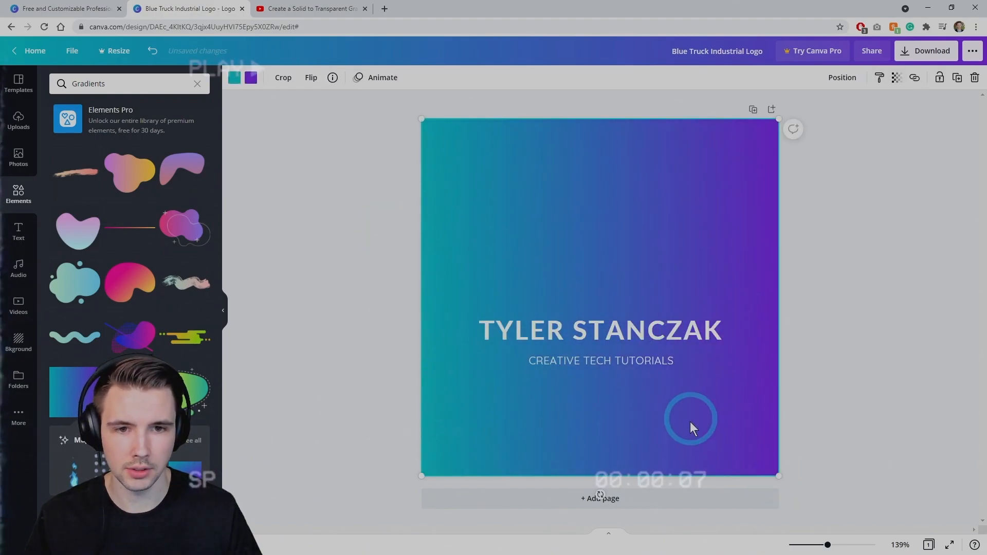
right_click(582, 203)
left_click(635, 304)
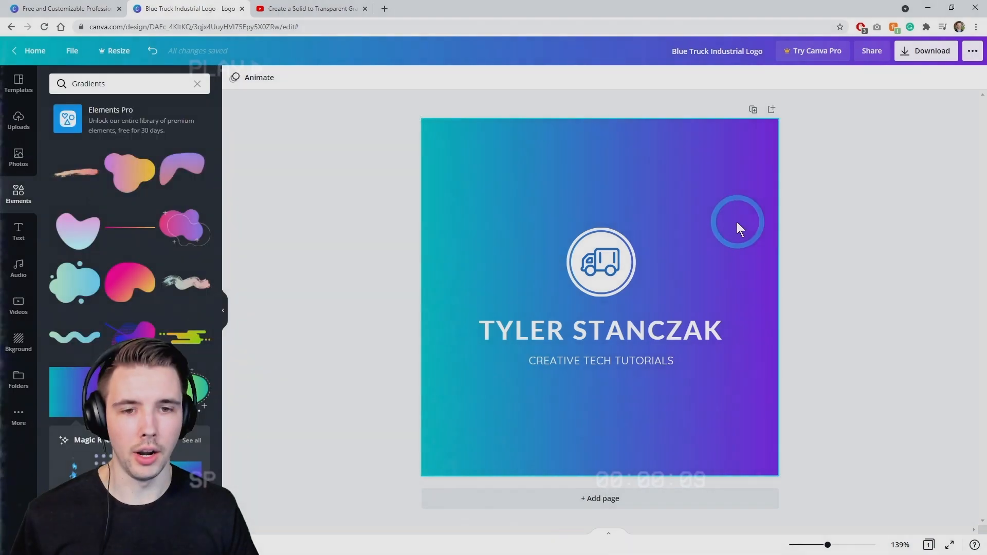
Step: Change the gradient's purple end to dark blue and enlarge the diagonally rotated gradient to about 730 × 730
left_click(736, 223)
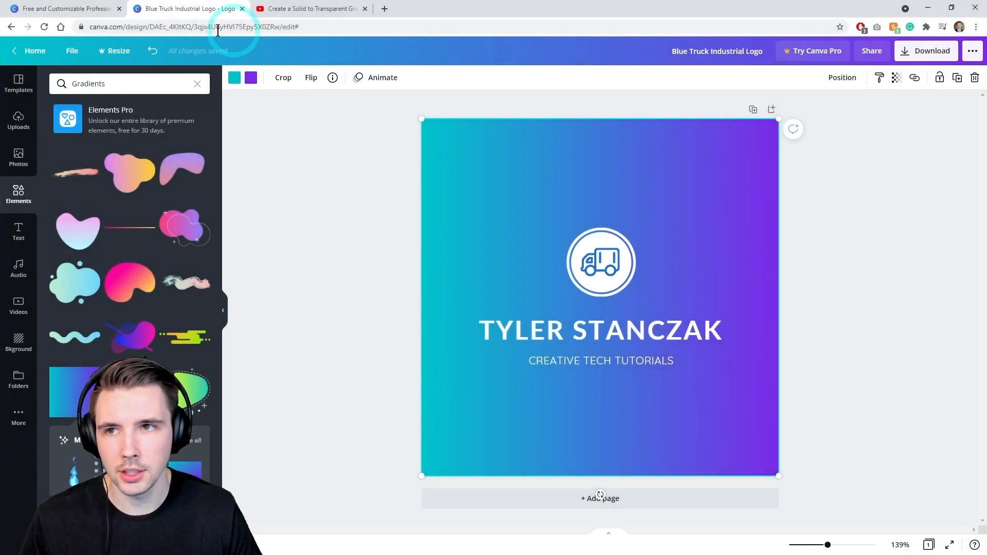
left_click(251, 79)
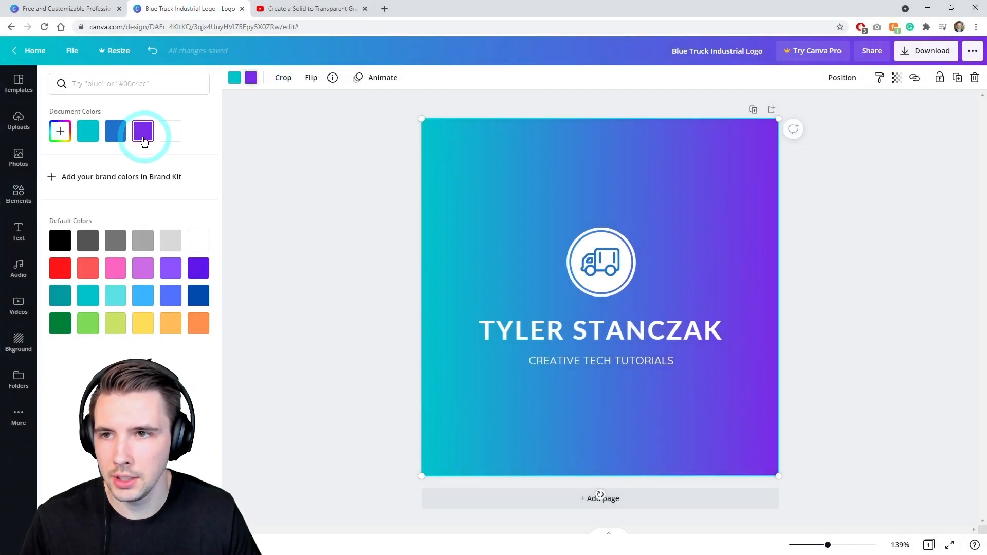
left_click(195, 298)
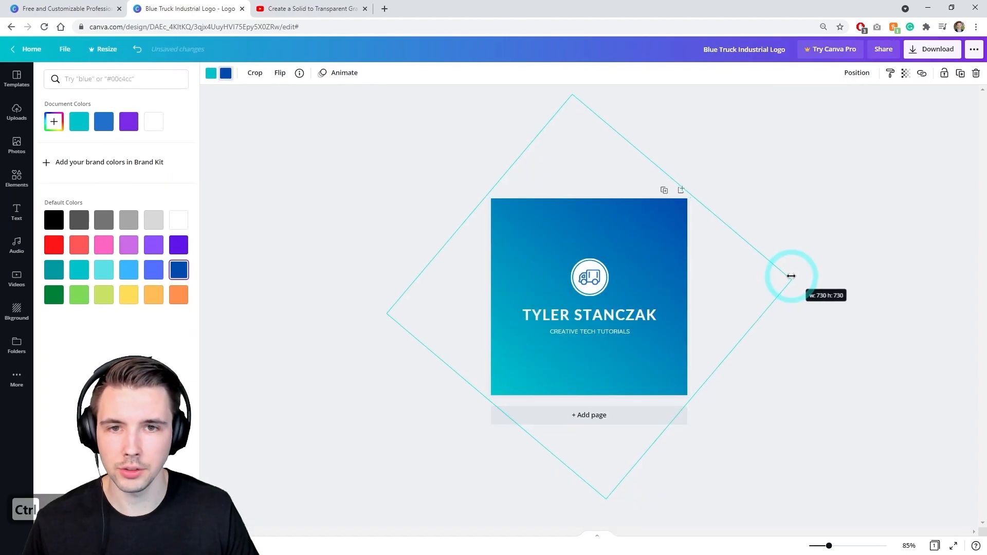
left_click_drag(790, 276, 789, 273)
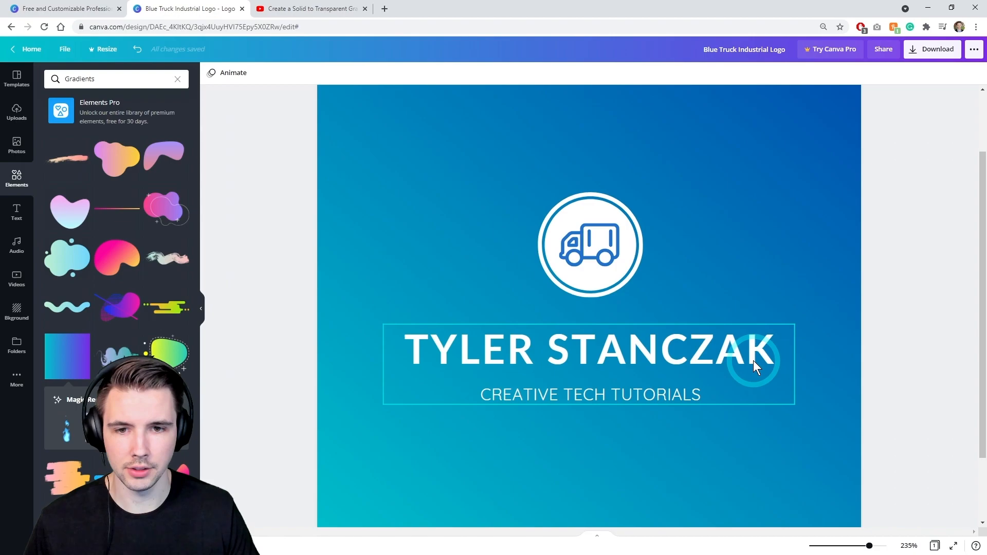
Step: Delete the truck icon and the white circular badge behind it
scroll(753, 360, "down", 3)
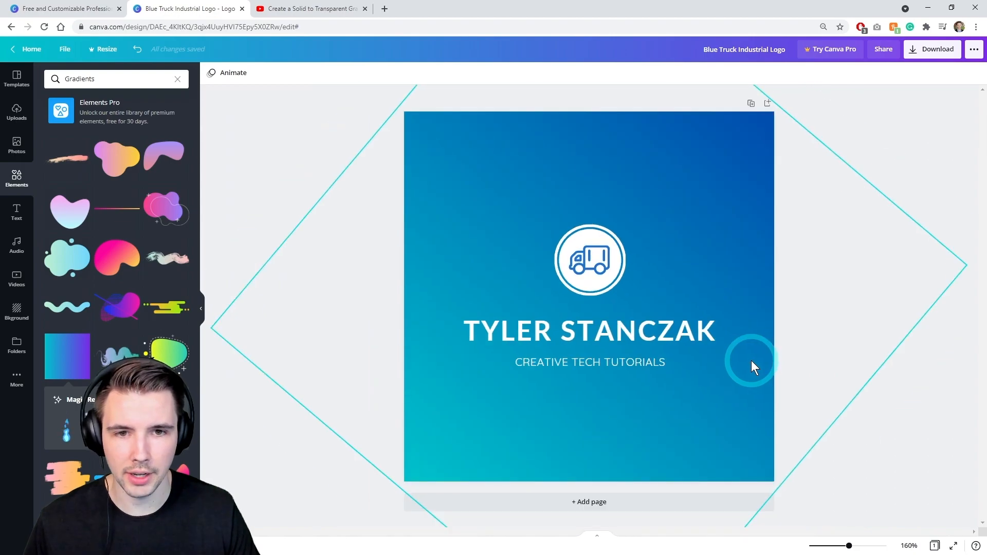
left_click(596, 276)
key("Delete")
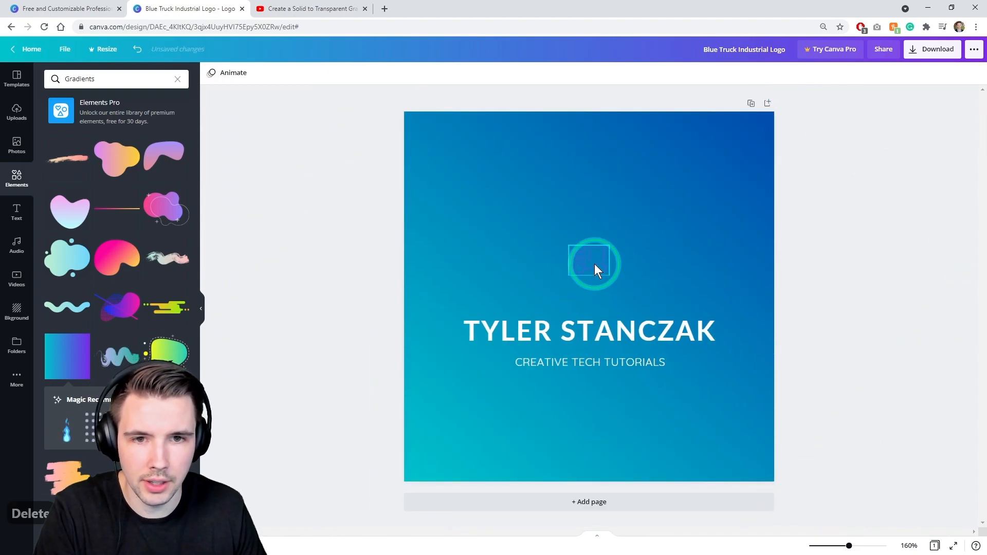
left_click(594, 264)
key("Delete")
left_click(595, 264)
left_click(826, 331)
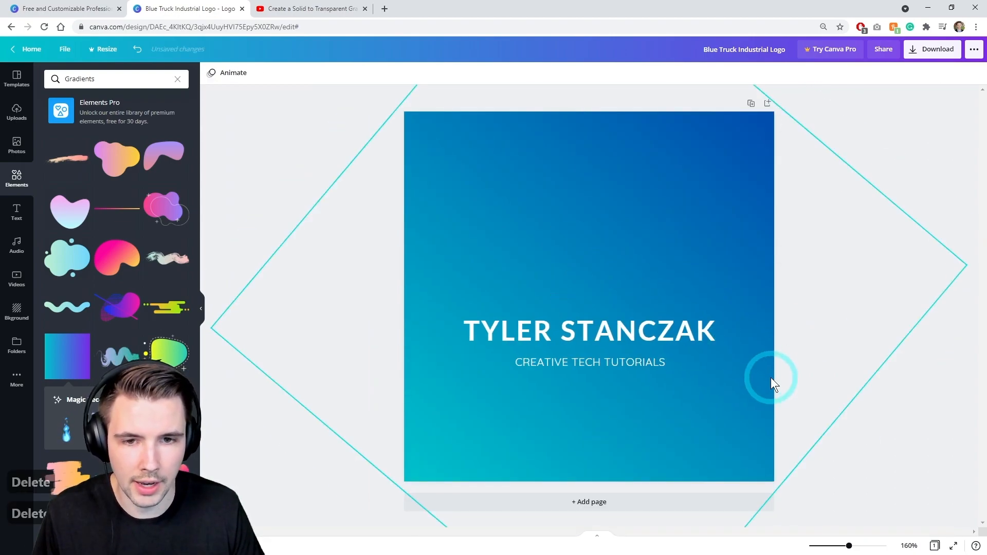
Step: Search the elements for "circle" and add the white ring with a dotted inner border
left_click(105, 76)
type("Lines")
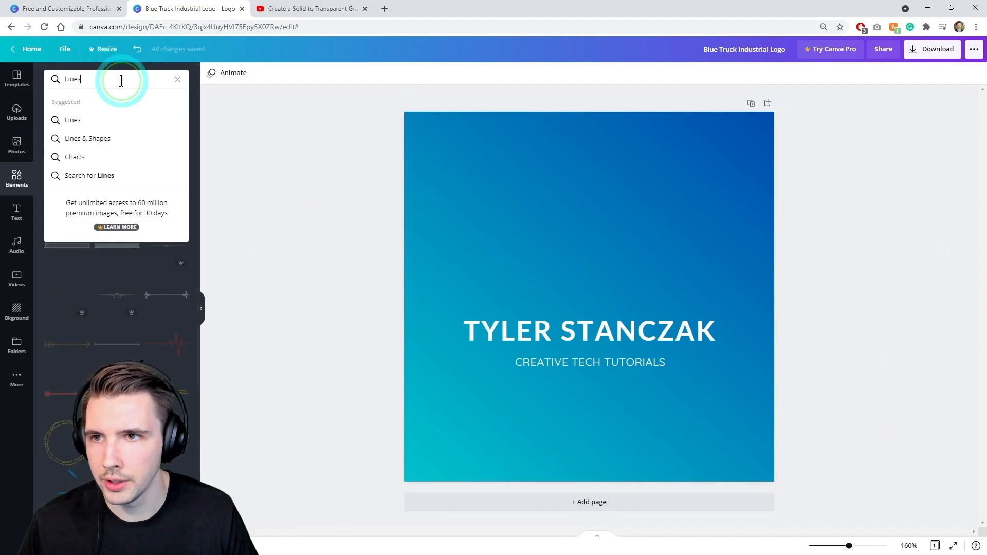
type("circle")
key("Return")
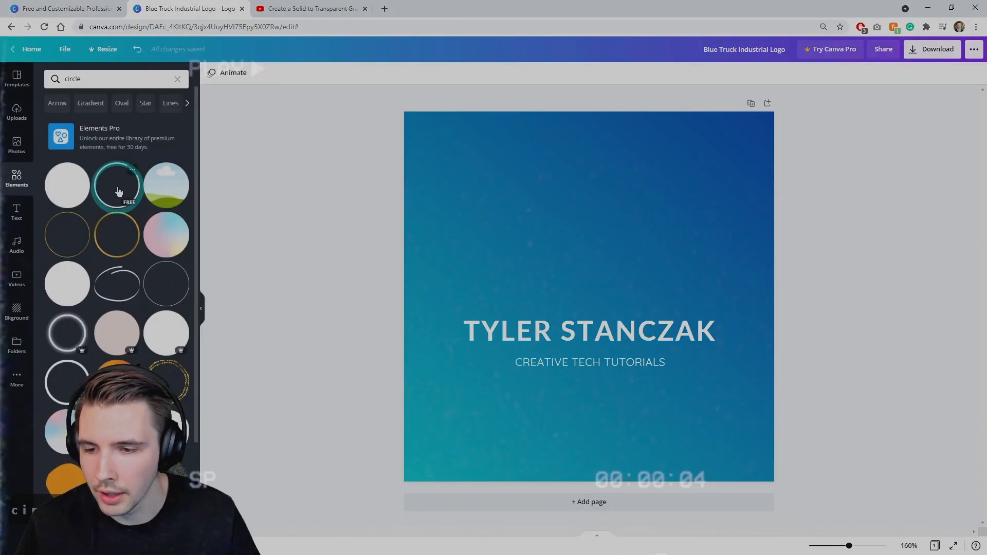
scroll(170, 329, "down", 4)
left_click(170, 329)
left_click(822, 170)
Step: Lower the name and tagline group on the page, and enlarge the dotted ring centred above it
left_click_drag(624, 309, 624, 379)
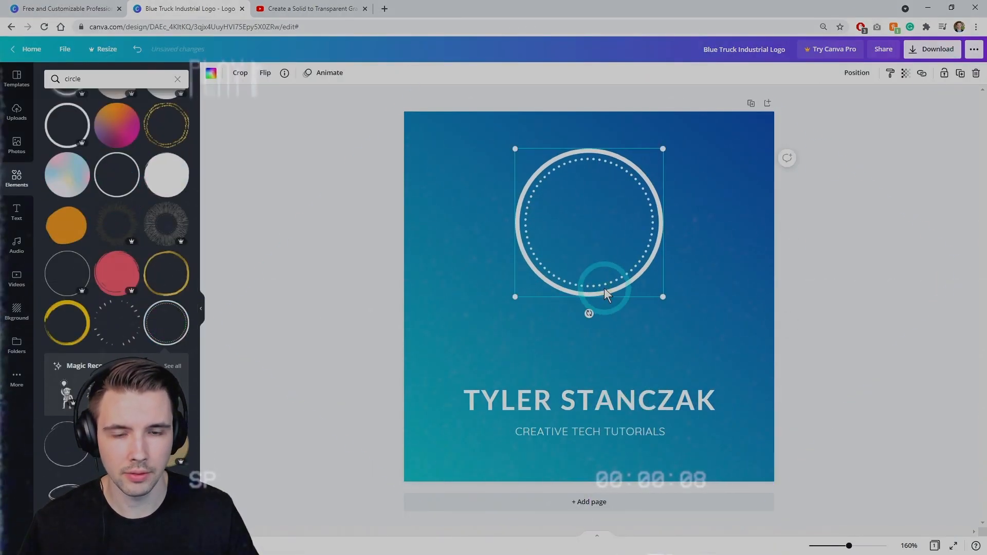
left_click_drag(602, 283, 606, 317)
left_click_drag(667, 324, 706, 359)
left_click_drag(661, 333, 654, 329)
Step: Try the initials "TS" inside the ring using the "Cheers" font combination
left_click(17, 212)
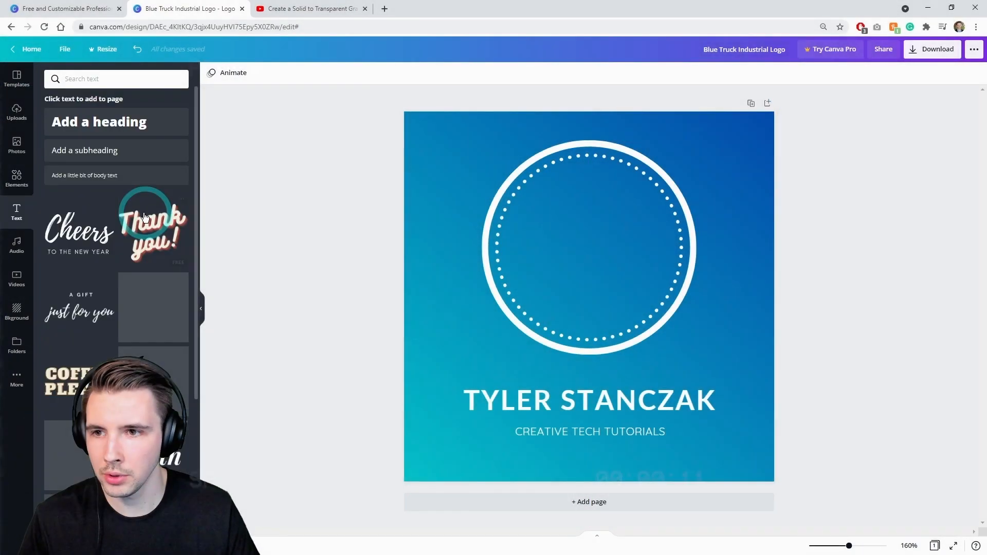
left_click(114, 239)
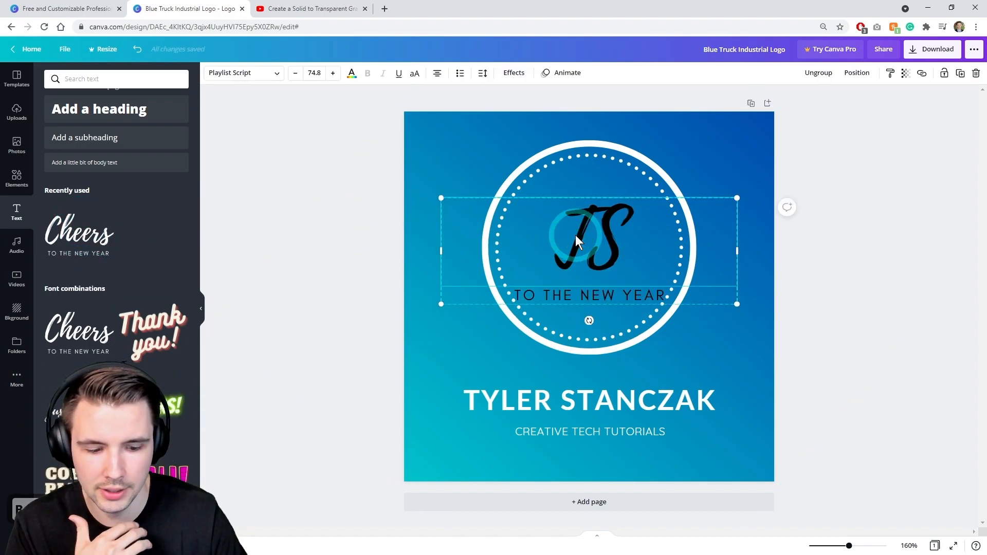
key("Delete")
Step: Add the "Graphic Design" font combination, reduce it to an upright "TS" in Norwester, and enlarge it inside the ring to about size 117
left_click(464, 223)
left_click(515, 305)
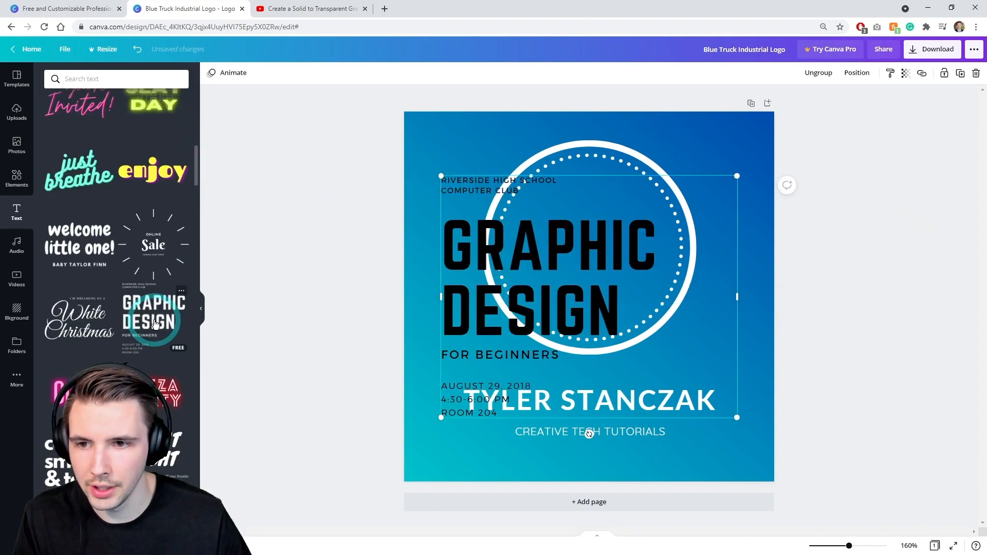
left_click_drag(477, 300, 549, 298)
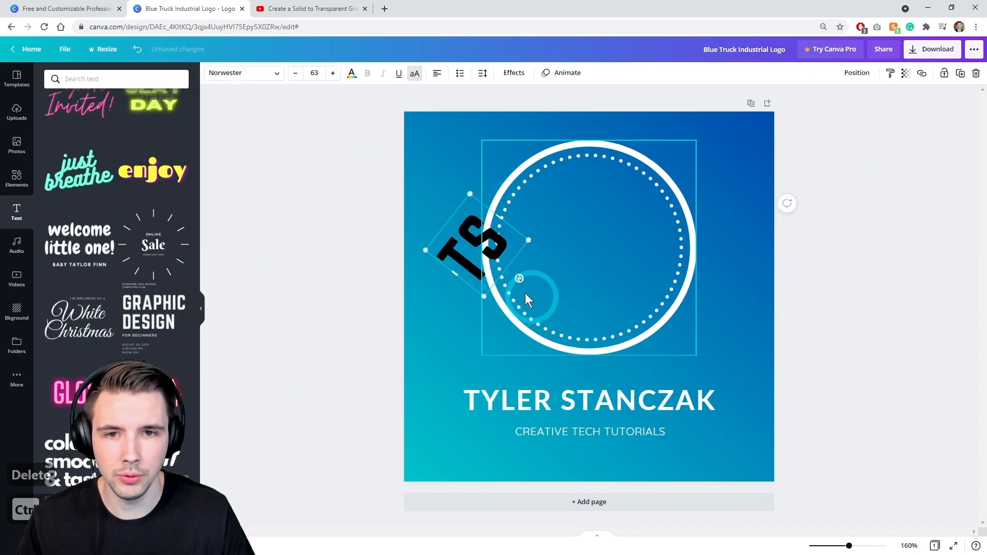
key("ctrl+z")
left_click_drag(478, 239, 590, 241)
left_click_drag(625, 286, 651, 311)
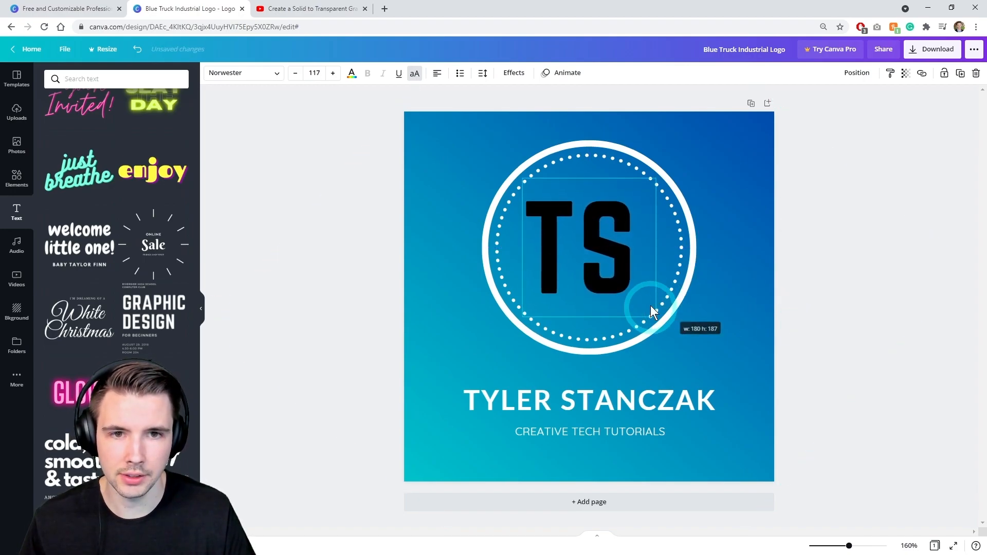
Step: Centre-align the "TS" text and colour it white
left_click(436, 73)
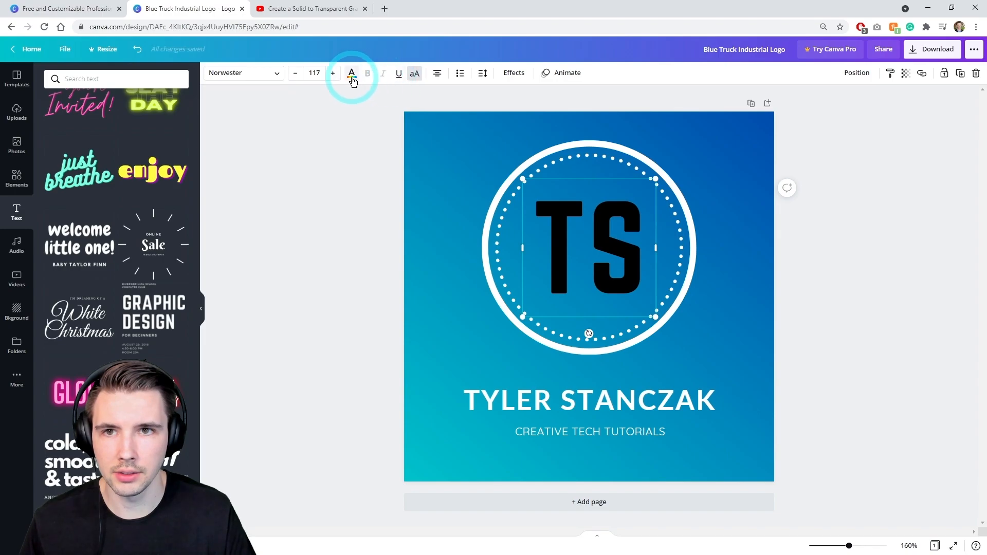
left_click(353, 77)
left_click(99, 122)
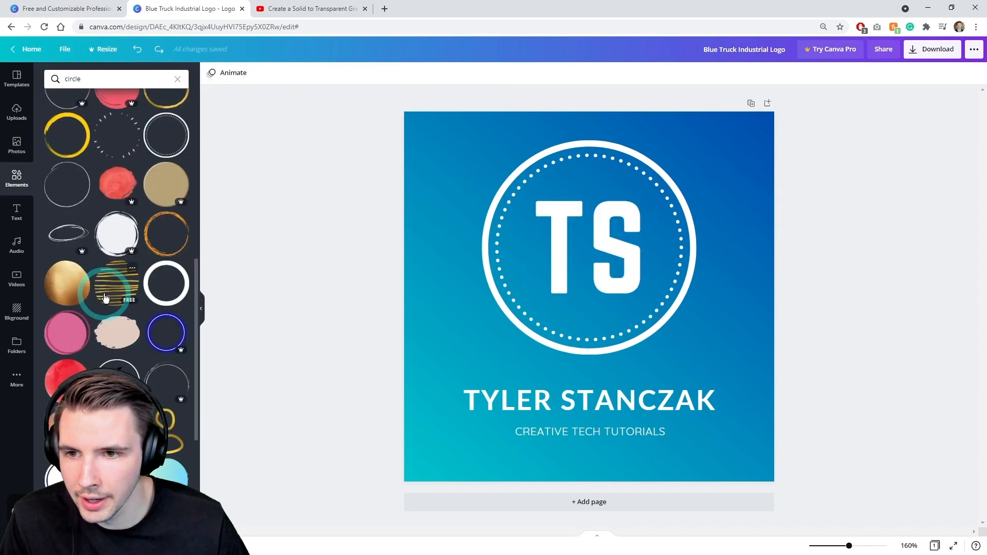
Step: Replace the ring around "TS" with the white circle element edged by radiating halftone dots, centred and scaled around the initials
scroll(105, 298, "down", 8)
left_click(66, 445)
left_click_drag(525, 293, 318, 242)
left_click(493, 227)
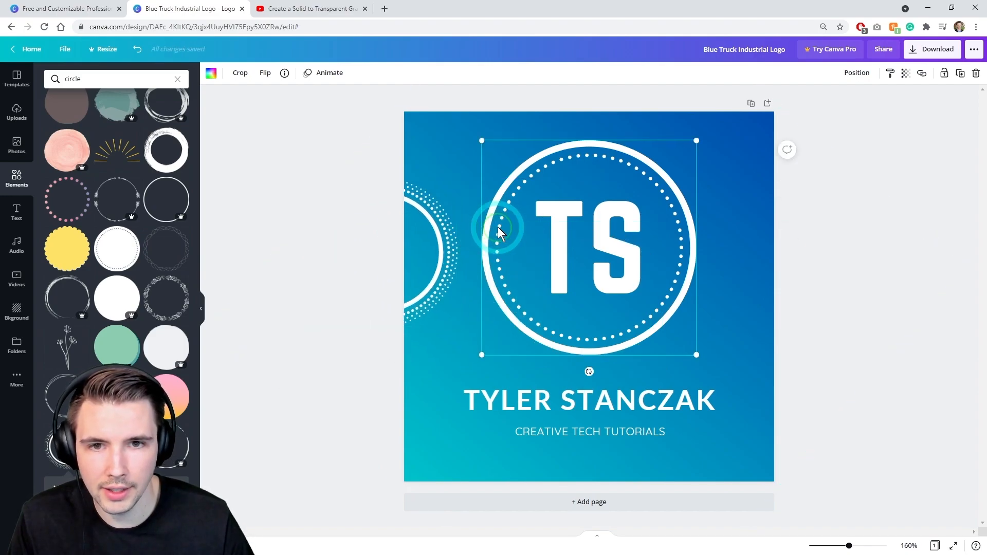
key("Delete")
left_click(442, 249)
left_click_drag(445, 253, 648, 241)
left_click_drag(662, 308, 650, 314)
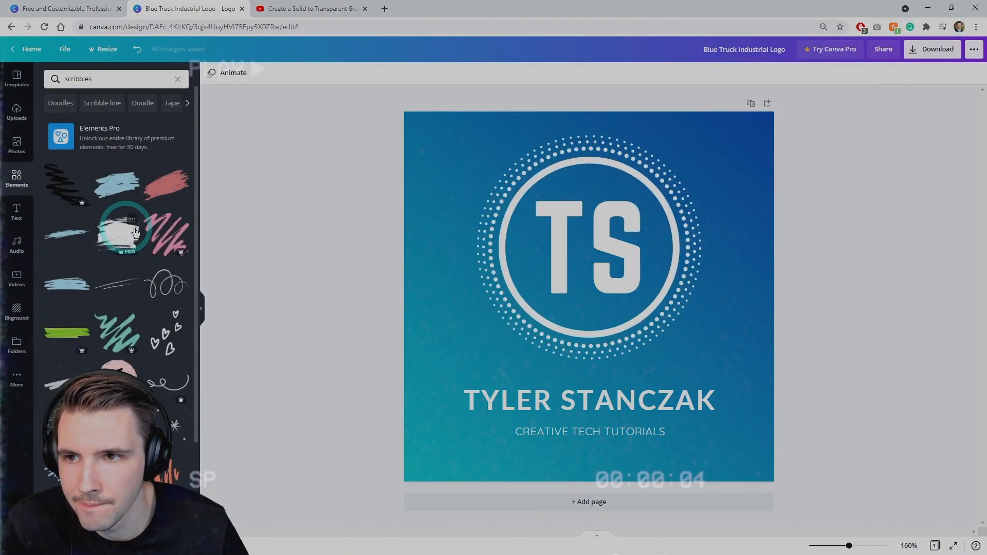
Step: Try a light blue brush stroke from the "scribbles" elements over the badge, recoloured black
left_click(117, 183)
left_click(210, 72)
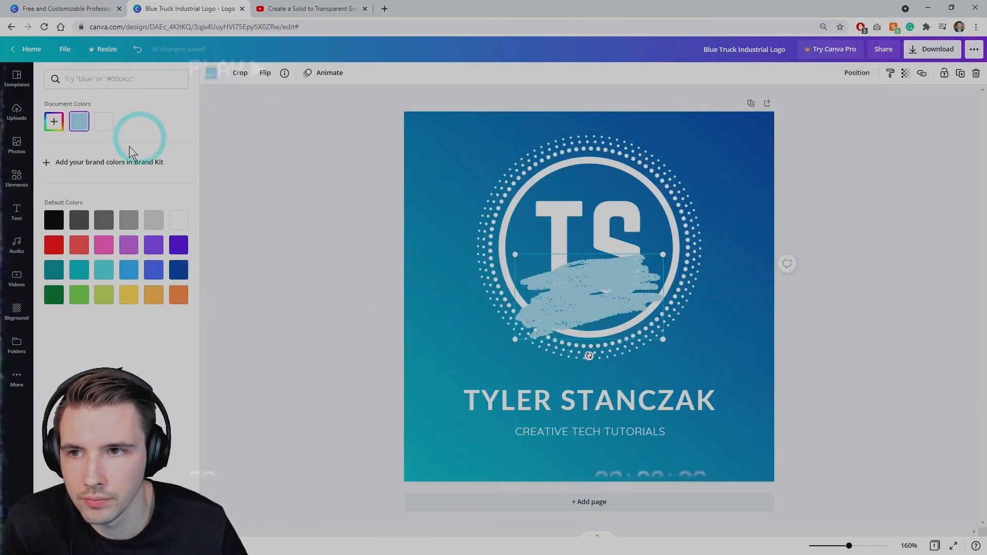
left_click(54, 220)
right_click(600, 280)
left_click(649, 375)
left_click(753, 264)
left_click(960, 72)
right_click(747, 206)
Step: Lay the looping scribble line across the page's lower edge as a translucent white wave, and add a turquoise-to-dark-blue gradient circle behind "TS"
mouse_move(562, 348)
left_mouse_down()
mouse_move(515, 364)
mouse_move(705, 379)
mouse_move(732, 331)
left_mouse_up()
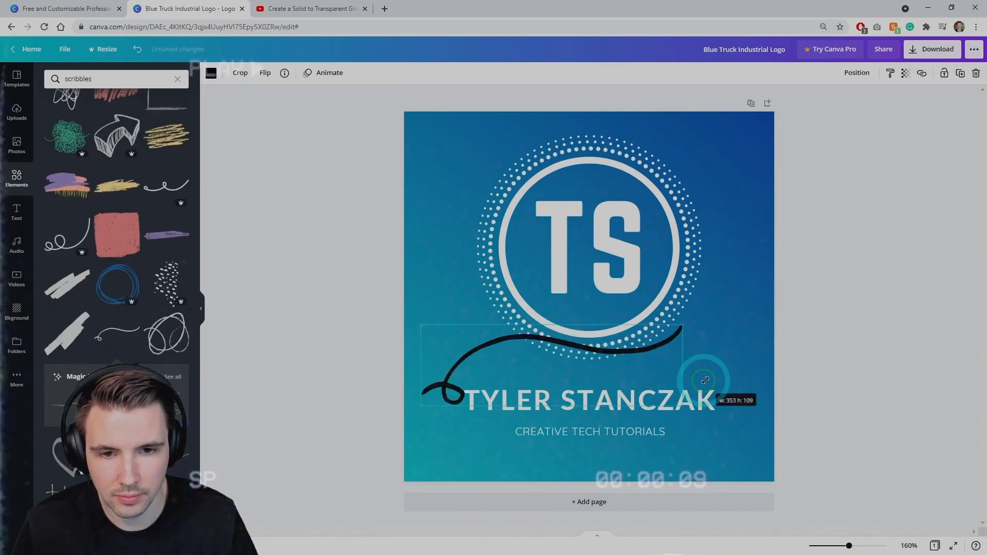
mouse_move(688, 338)
left_mouse_down()
mouse_move(688, 370)
mouse_move(661, 369)
left_mouse_up()
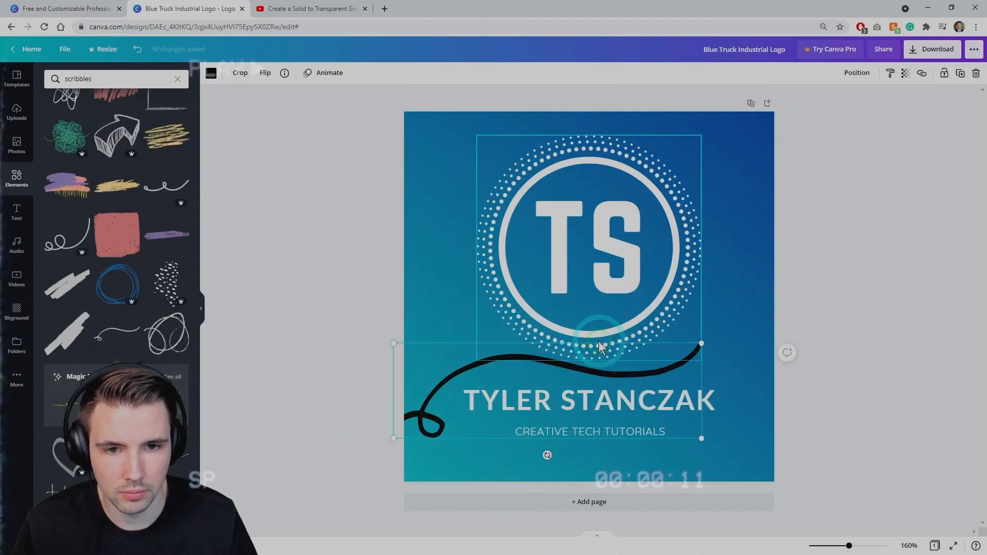
left_click_drag(394, 343, 435, 356)
mouse_move(568, 455)
left_mouse_down()
mouse_move(586, 346)
mouse_move(569, 343)
left_mouse_up()
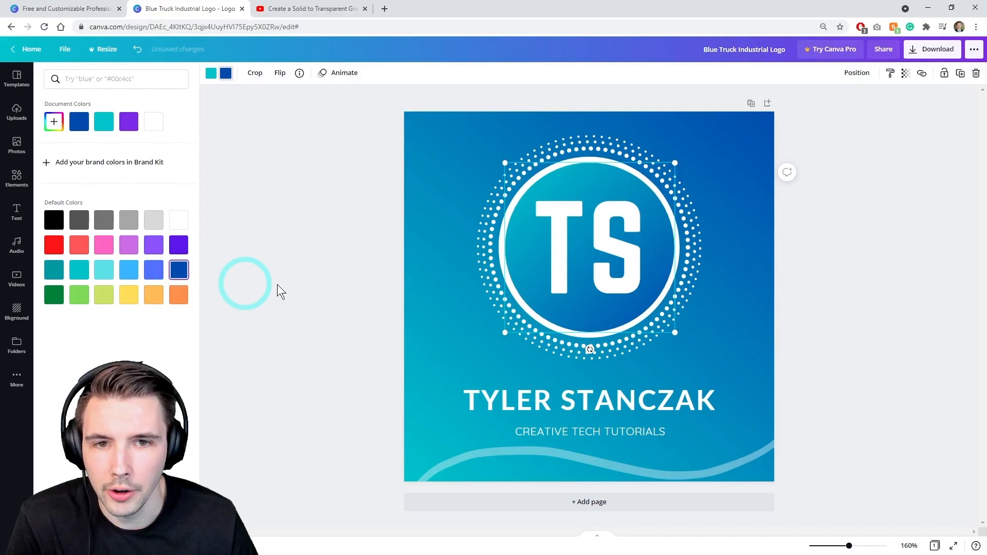
left_click(294, 283)
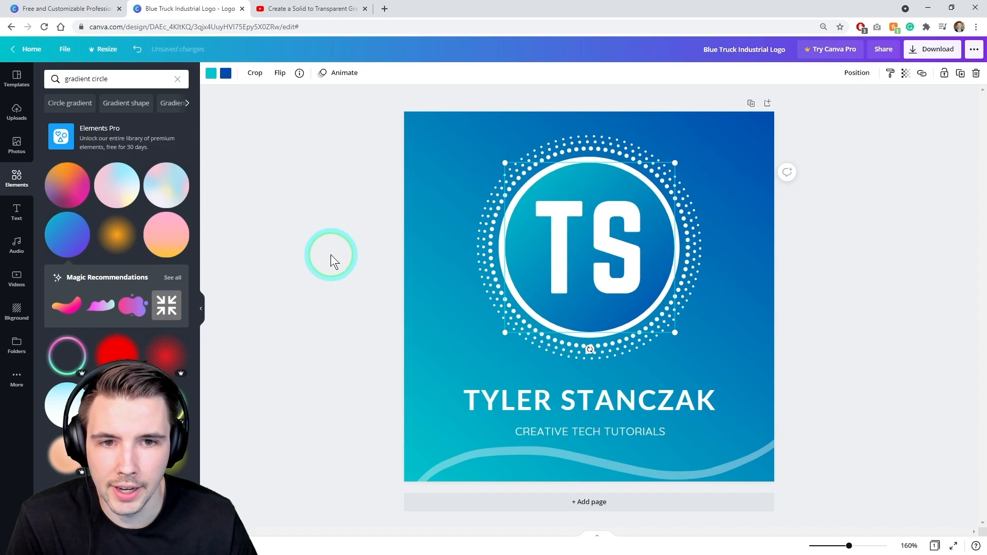